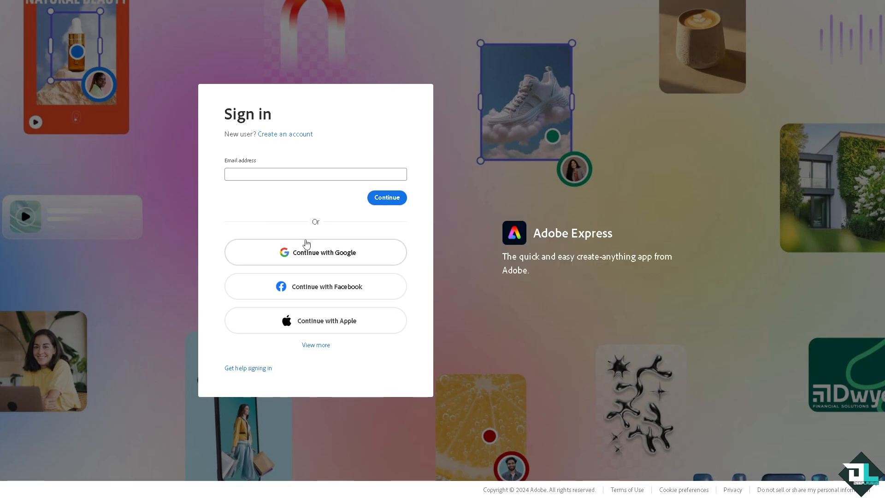
- Reveal more sign-in methods on the Adobe Express login screen
{"action": "left_click", "coordinate": [316, 344]}
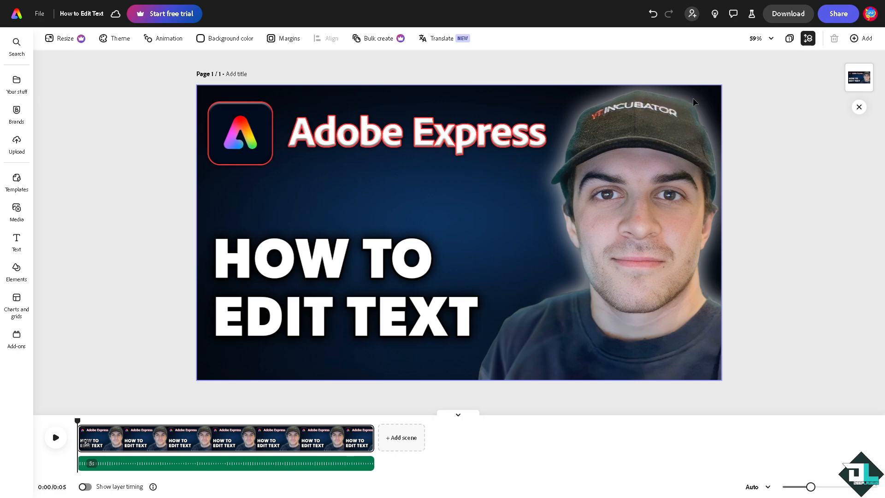
- Add a blank same-size page 2 and place the SPRING SPECIAL seasonal text graphic on it
{"action": "left_click", "coordinate": [864, 39]}
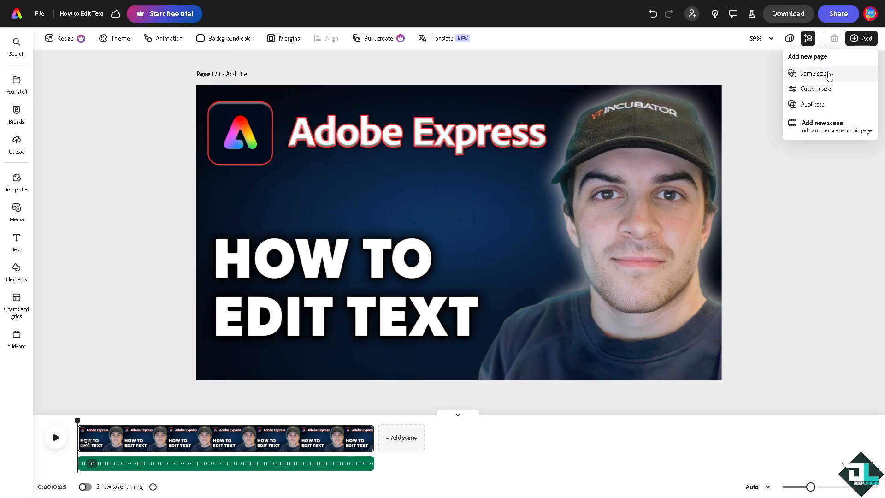
{"action": "left_click", "coordinate": [830, 75]}
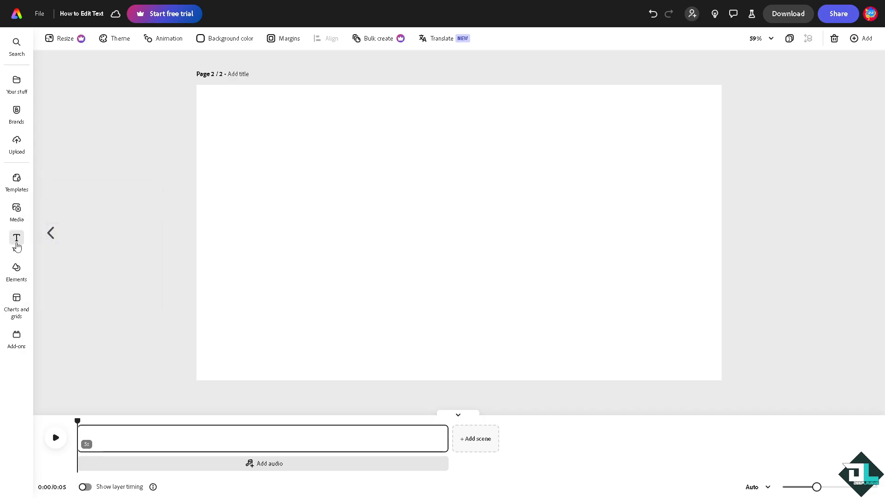
{"action": "left_click", "coordinate": [16, 239]}
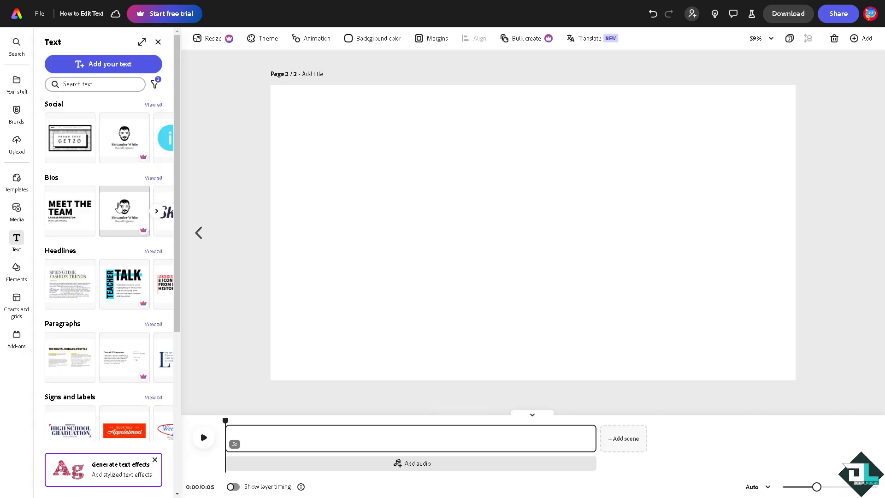
{"action": "scroll", "coordinate": [89, 246], "scroll_direction": "down", "scroll_amount": 3}
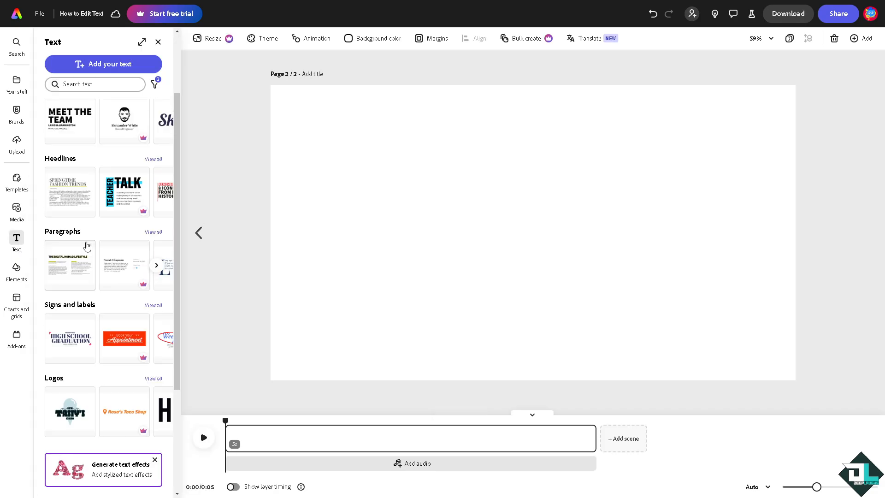
{"action": "scroll", "coordinate": [89, 246], "scroll_direction": "down", "scroll_amount": 3}
{"action": "scroll", "coordinate": [89, 276], "scroll_direction": "down", "scroll_amount": 3}
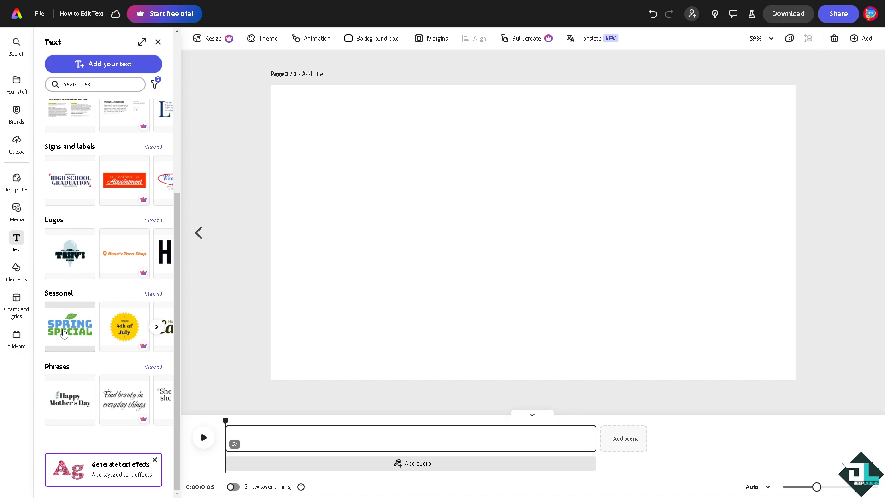
{"action": "left_click", "coordinate": [69, 326]}
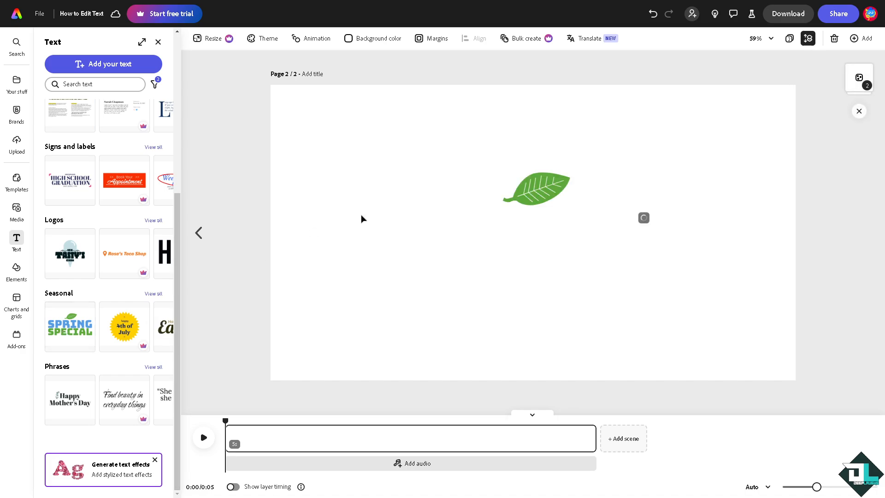
- Ungroup the graphic, delete its leaf icon and nudge the SPRING SPECIAL text left
{"action": "left_click", "coordinate": [430, 225]}
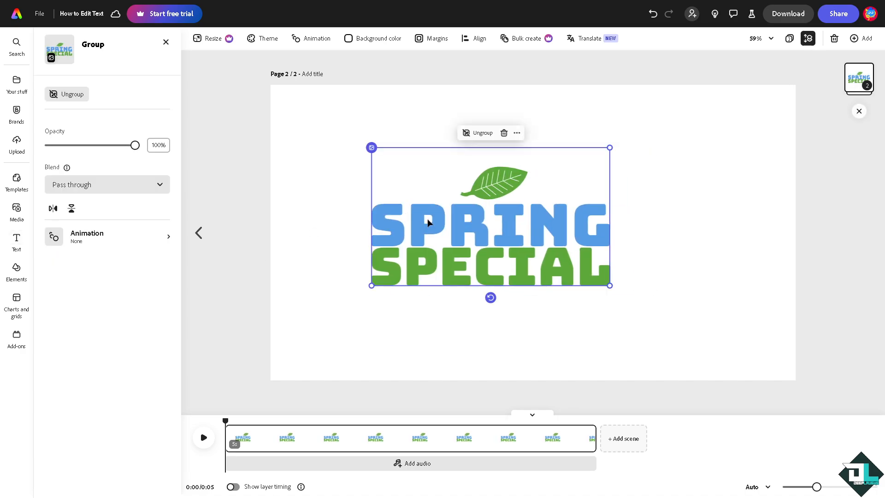
{"action": "left_click", "coordinate": [429, 225]}
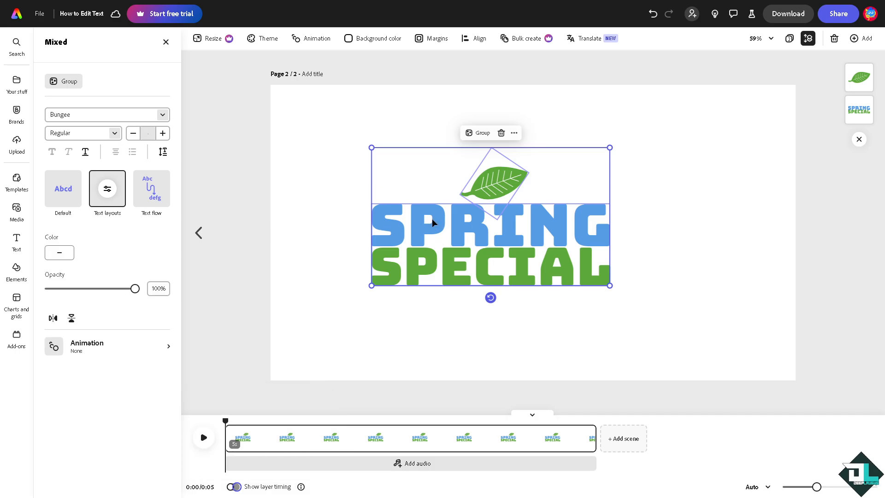
{"action": "left_click", "coordinate": [720, 183]}
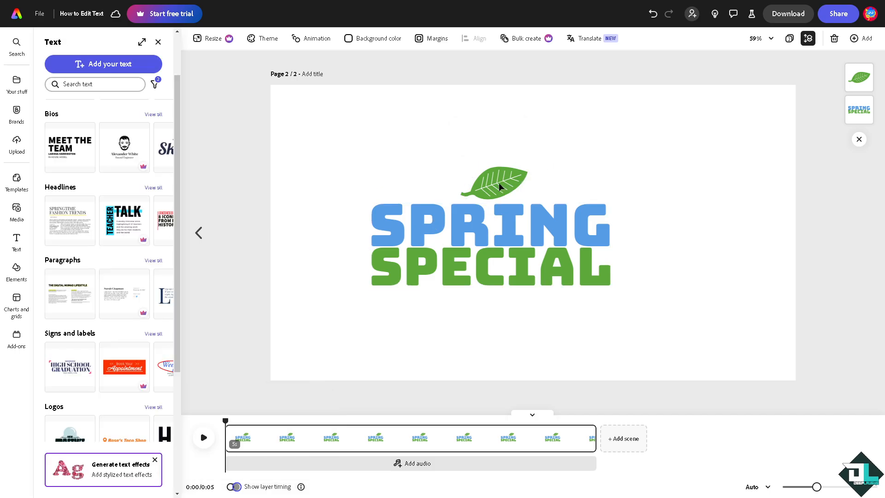
{"action": "left_click", "coordinate": [500, 185]}
{"action": "key", "text": "Delete"}
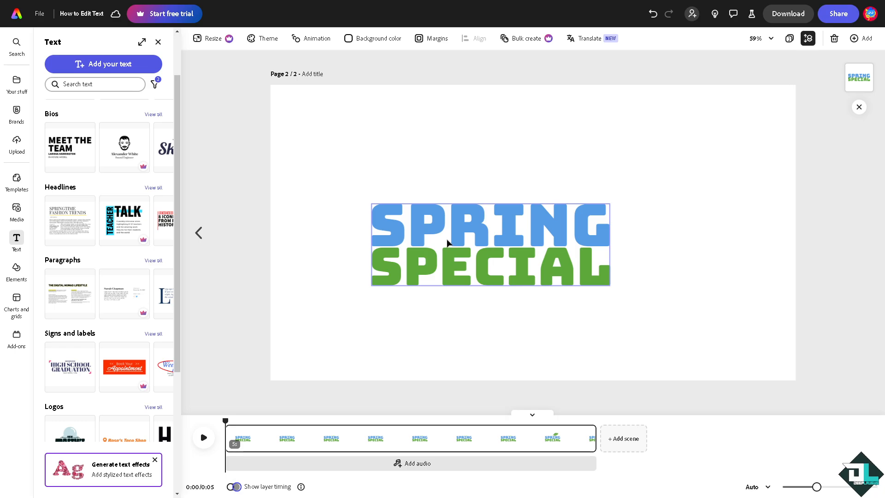
{"action": "left_click_drag", "start_coordinate": [449, 243], "coordinate": [431, 231]}
- Use AI Rewrite on SPRING SPECIAL and replace it with the EXCLUSIVE SPRING OFFER result
{"action": "double_click", "coordinate": [431, 231]}
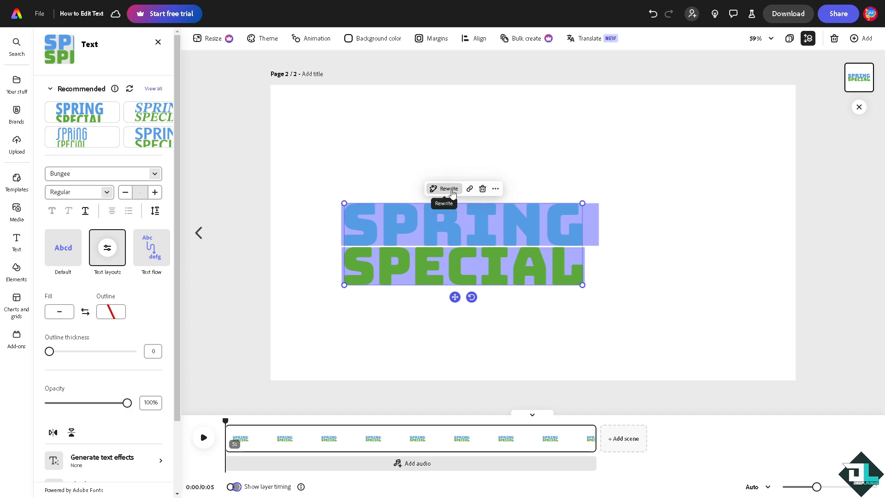
{"action": "left_click", "coordinate": [452, 191]}
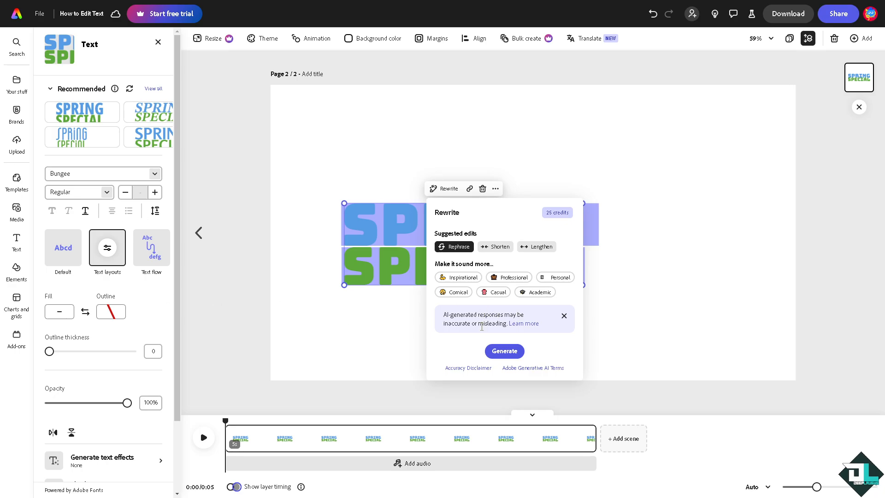
{"action": "left_click", "coordinate": [564, 316]}
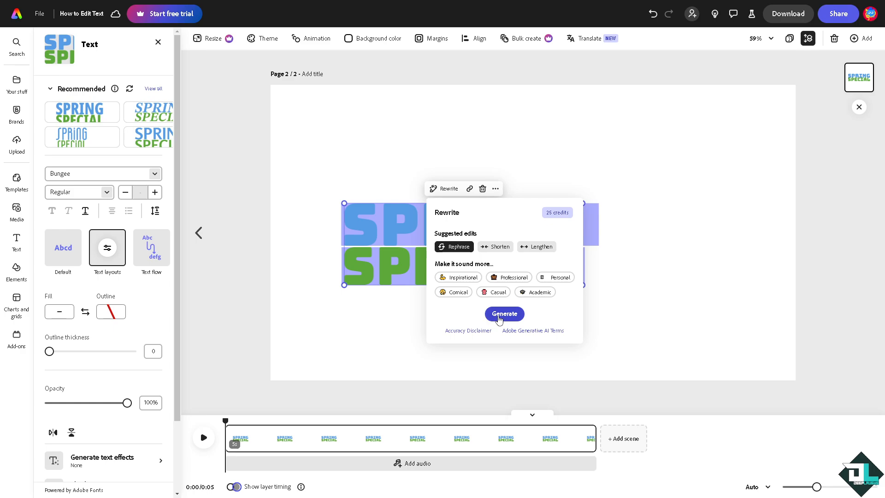
{"action": "left_click", "coordinate": [502, 313]}
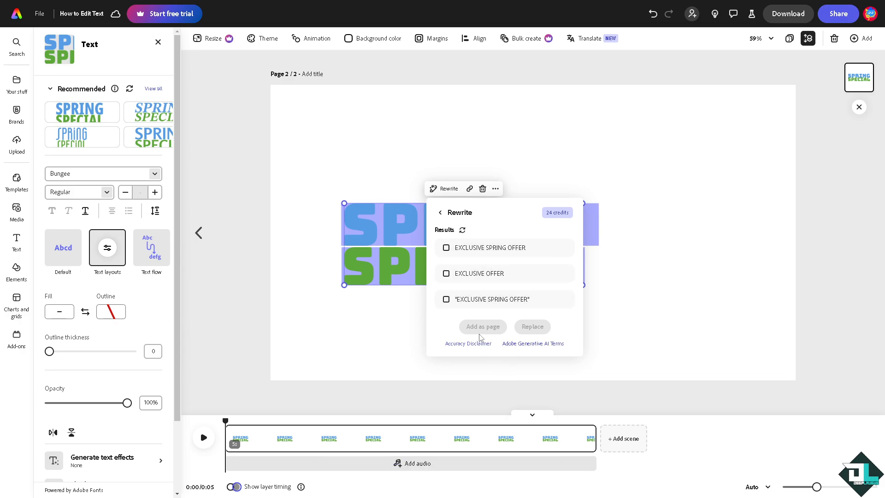
{"action": "left_click", "coordinate": [447, 299]}
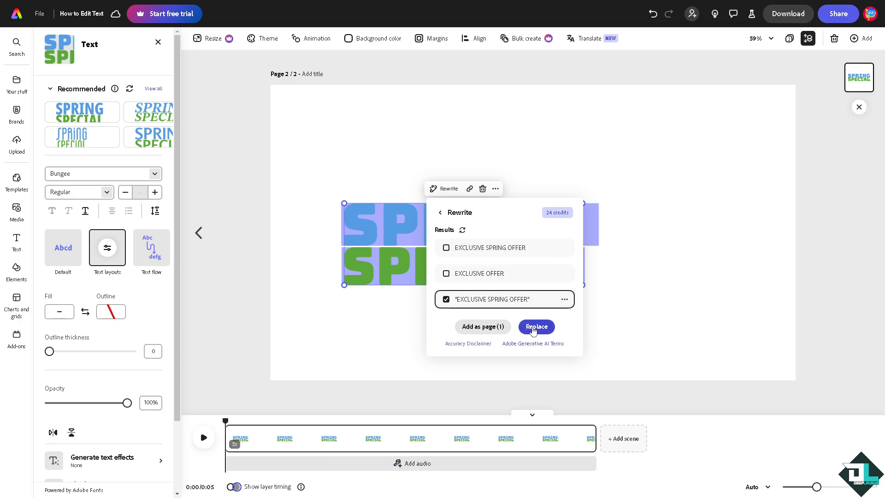
{"action": "left_click", "coordinate": [537, 327]}
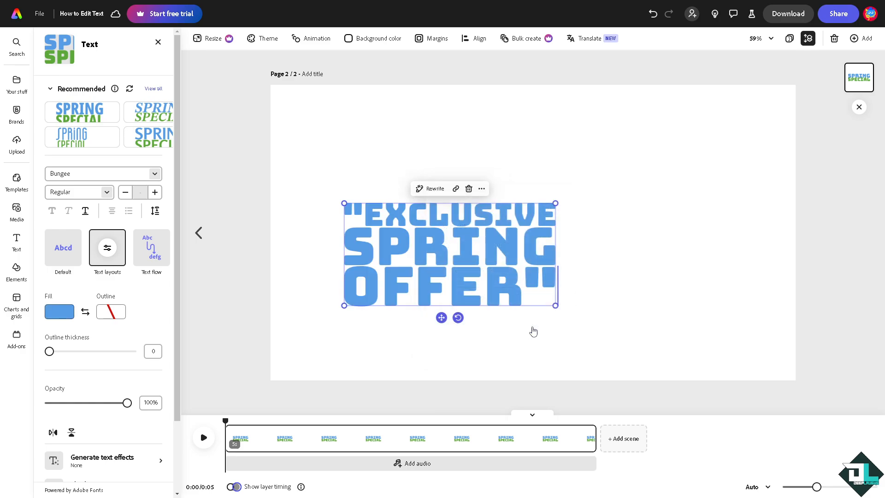
- Undo the rewrite, clear the headline and retype it as DEEP LAUGHS
{"action": "left_click", "coordinate": [475, 247]}
{"action": "key", "text": "ctrl+z"}
{"action": "key", "text": "ctrl+z"}
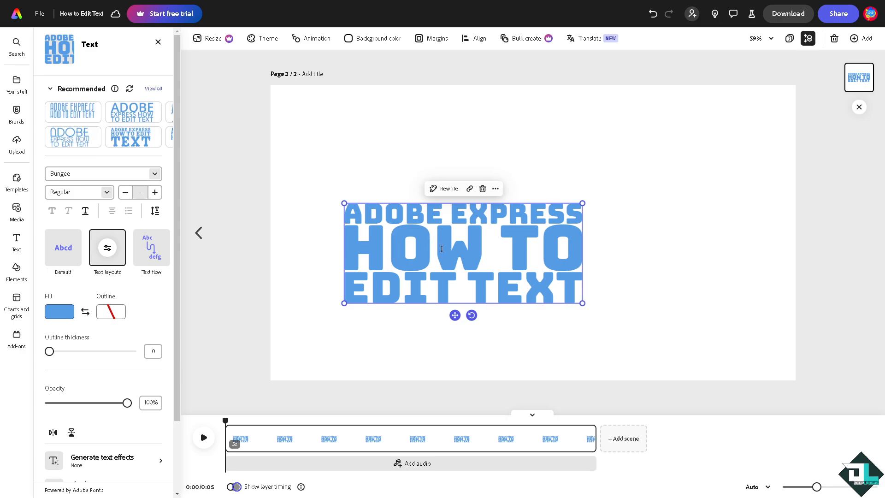
{"action": "left_click", "coordinate": [433, 220]}
{"action": "key", "text": "ctrl+a"}
{"action": "key", "text": "BackSpace"}
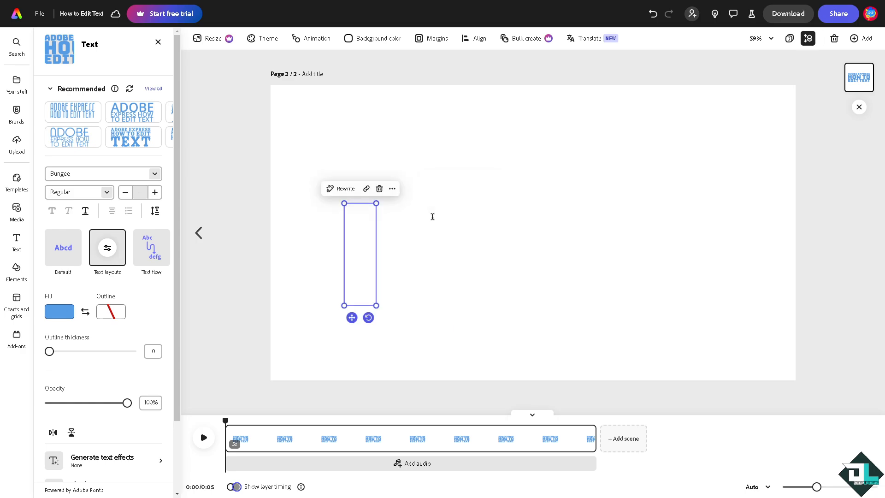
{"action": "type", "text": "DEEP"}
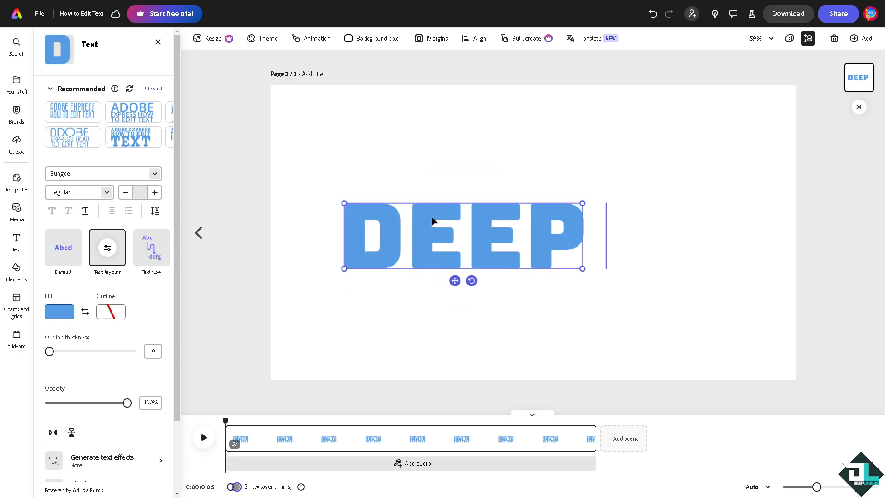
{"action": "type", "text": " ALGU"}
{"action": "key", "text": "BackSpace"}
{"action": "key", "text": "BackSpace"}
{"action": "key", "text": "BackSpace"}
{"action": "key", "text": "BackSpace"}
{"action": "type", "text": "LAUGHS"}
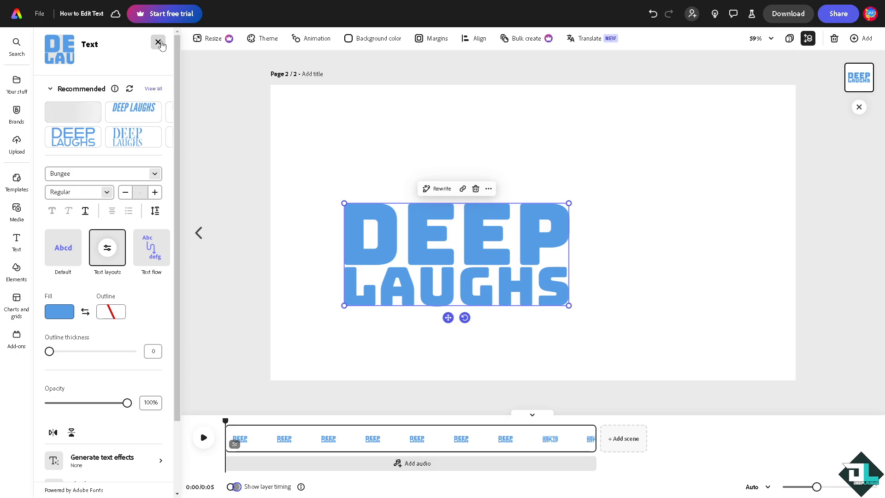
- Add the MEET THE TEAM bio block, move it up and paste 'Adobe Express How to Edit Text' as its heading
{"action": "left_click", "coordinate": [160, 43]}
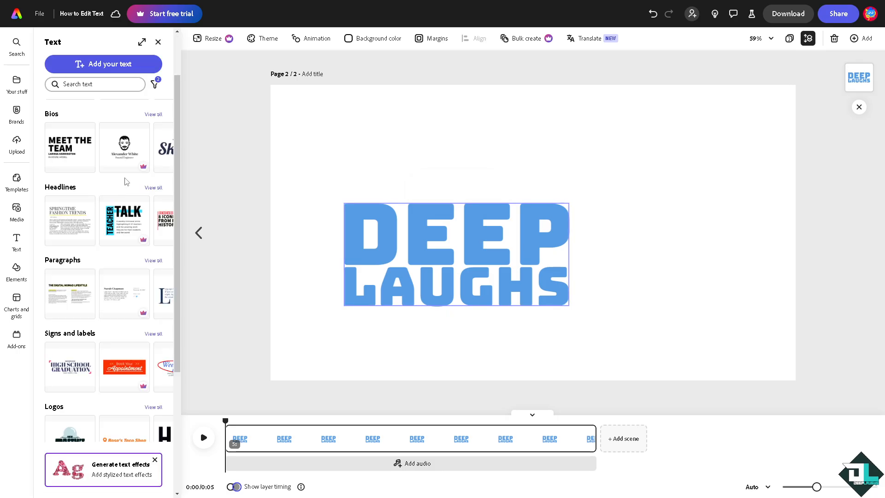
{"action": "scroll", "coordinate": [86, 277], "scroll_direction": "down", "scroll_amount": 3}
{"action": "scroll", "coordinate": [86, 304], "scroll_direction": "down", "scroll_amount": 1}
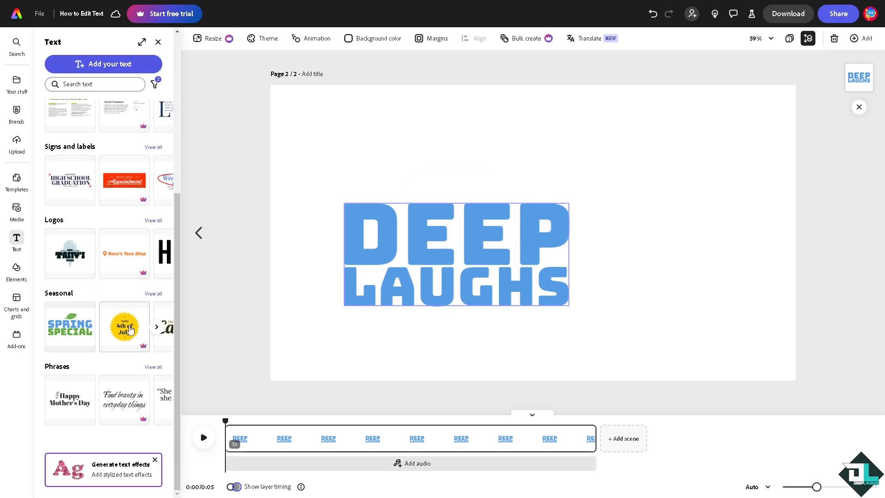
{"action": "scroll", "coordinate": [103, 220], "scroll_direction": "up", "scroll_amount": 2}
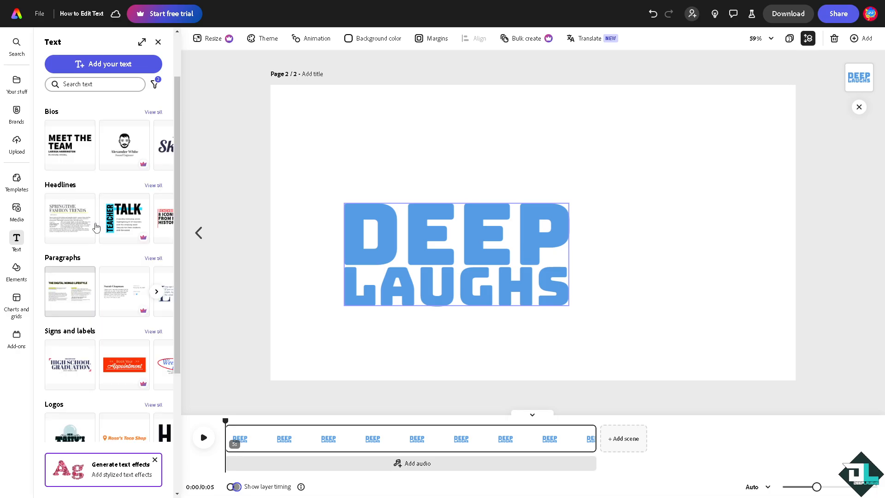
{"action": "scroll", "coordinate": [100, 228], "scroll_direction": "up", "scroll_amount": 2}
{"action": "scroll", "coordinate": [99, 238], "scroll_direction": "up", "scroll_amount": 2}
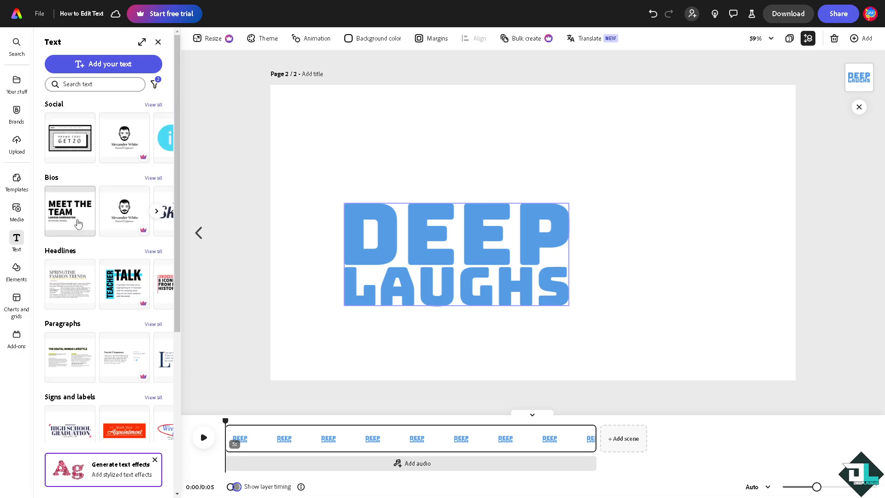
{"action": "left_click", "coordinate": [69, 211]}
{"action": "left_click_drag", "start_coordinate": [467, 216], "coordinate": [458, 167]}
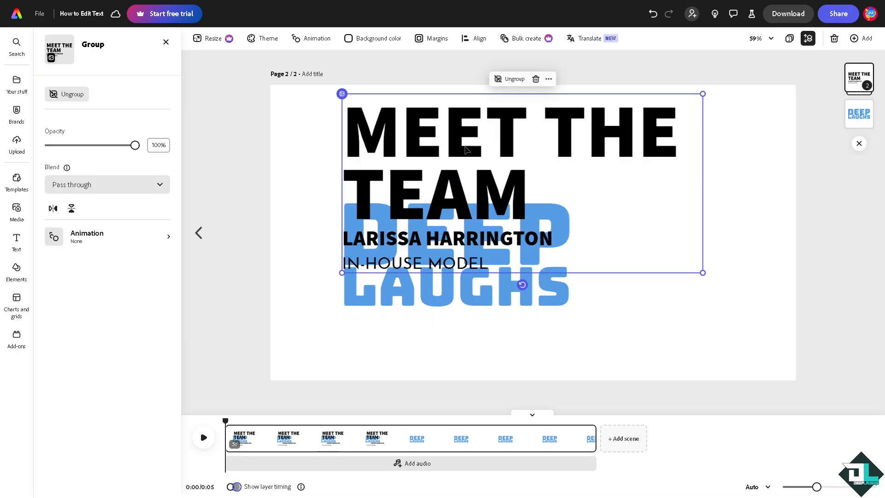
{"action": "left_click", "coordinate": [458, 146]}
{"action": "double_click", "coordinate": [459, 146]}
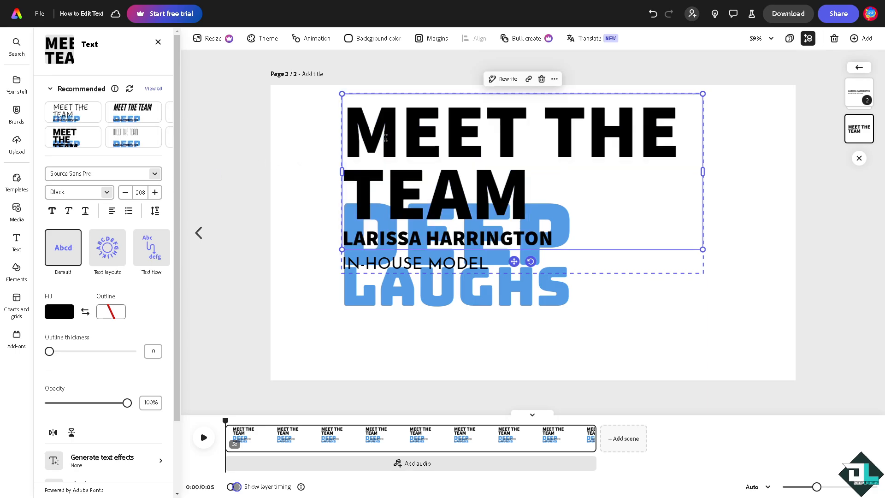
{"action": "type", "text": "Adobe Express How to Edit Text"}
{"action": "left_click", "coordinate": [723, 205]}
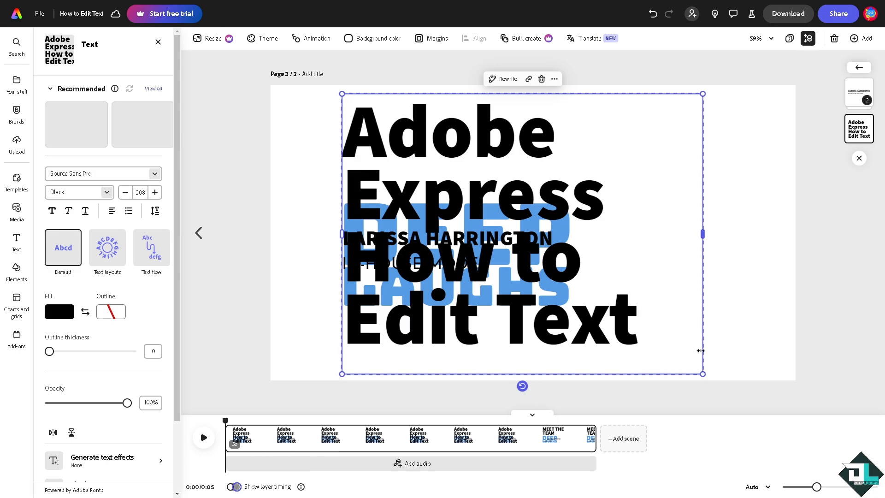
- Shrink the new title via its corner handle and reselect the title-and-name block
{"action": "mouse_move", "coordinate": [591, 301]}
{"action": "left_mouse_down"}
{"action": "mouse_move", "coordinate": [597, 291]}
{"action": "mouse_move", "coordinate": [471, 193]}
{"action": "left_mouse_up"}
{"action": "left_click", "coordinate": [511, 215]}
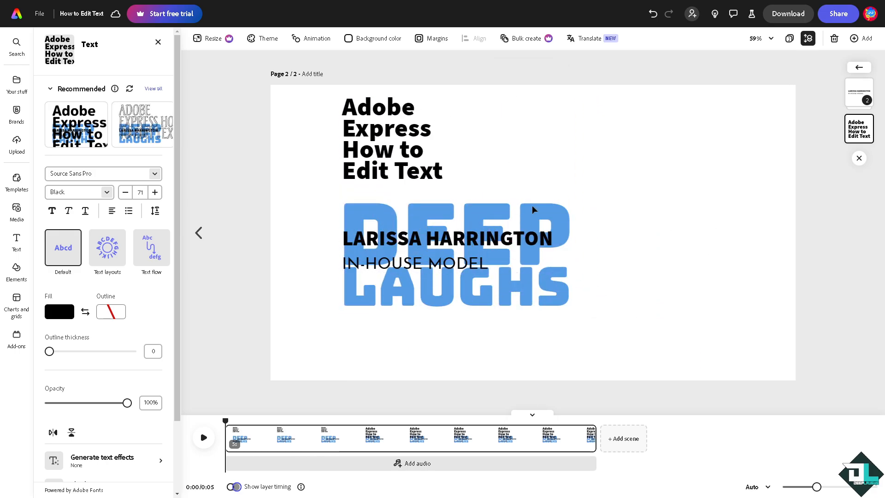
{"action": "left_click", "coordinate": [511, 215]}
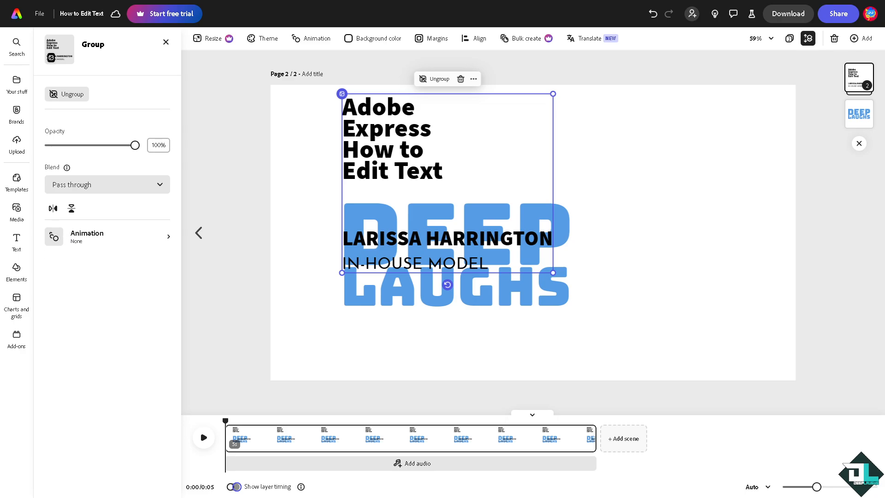